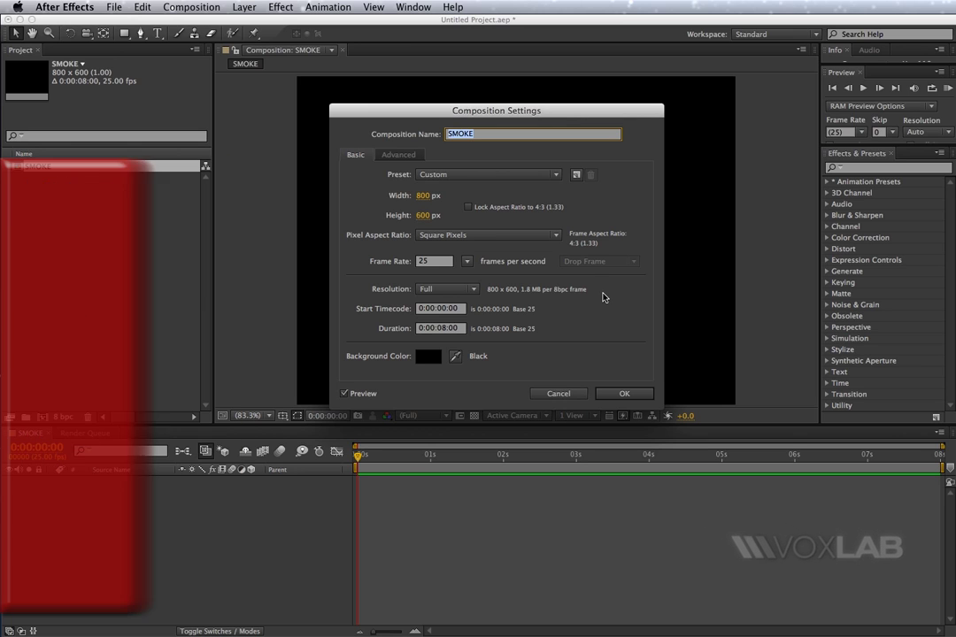
# Confirm the SMOKE composition settings: 800 × 600, 25 fps, 8 seconds, black background.
pyautogui.click(622, 394)
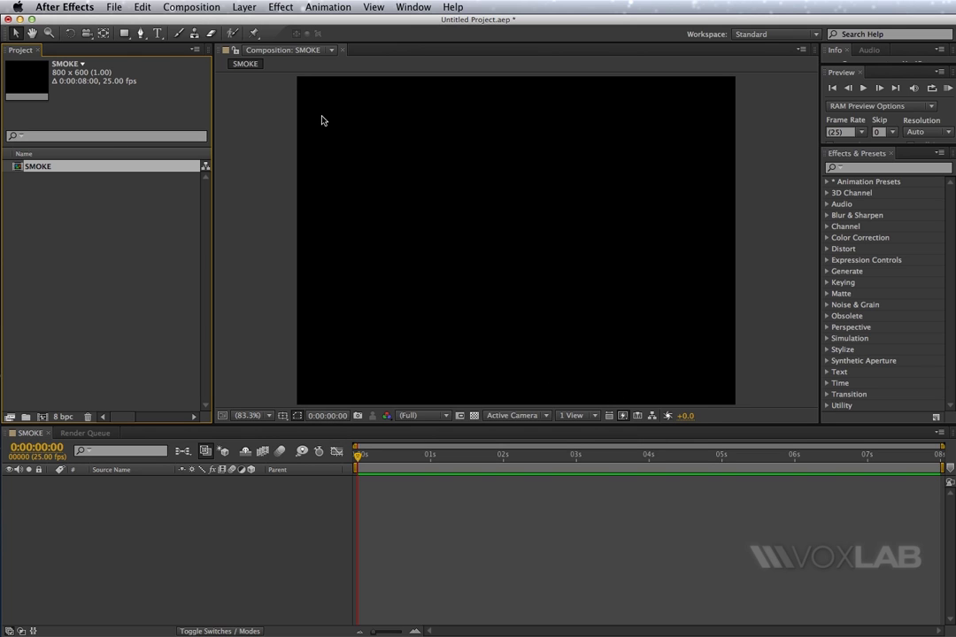
# Set up an 800 × 600 solid named Green Solid 1 with bright green colour 10E42E.
pyautogui.click(246, 7)
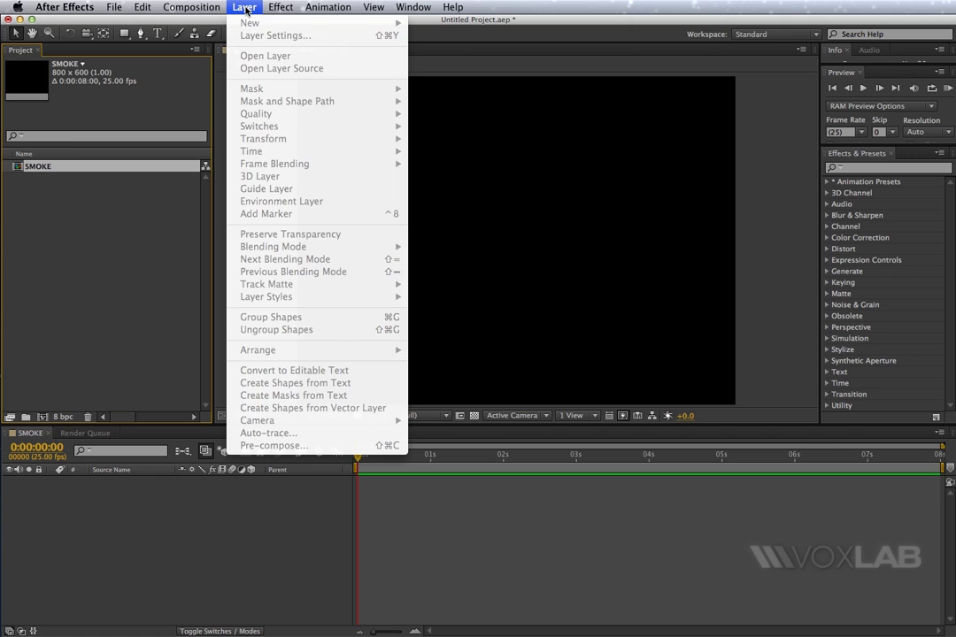
pyautogui.click(246, 7)
pyautogui.click(404, 169)
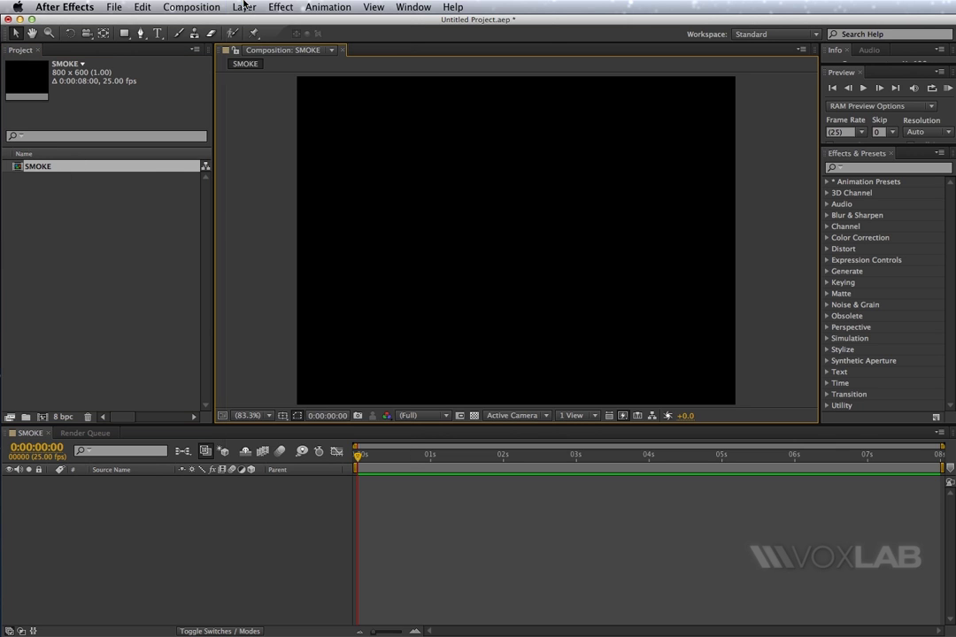
pyautogui.click(245, 7)
pyautogui.moveTo(292, 23)
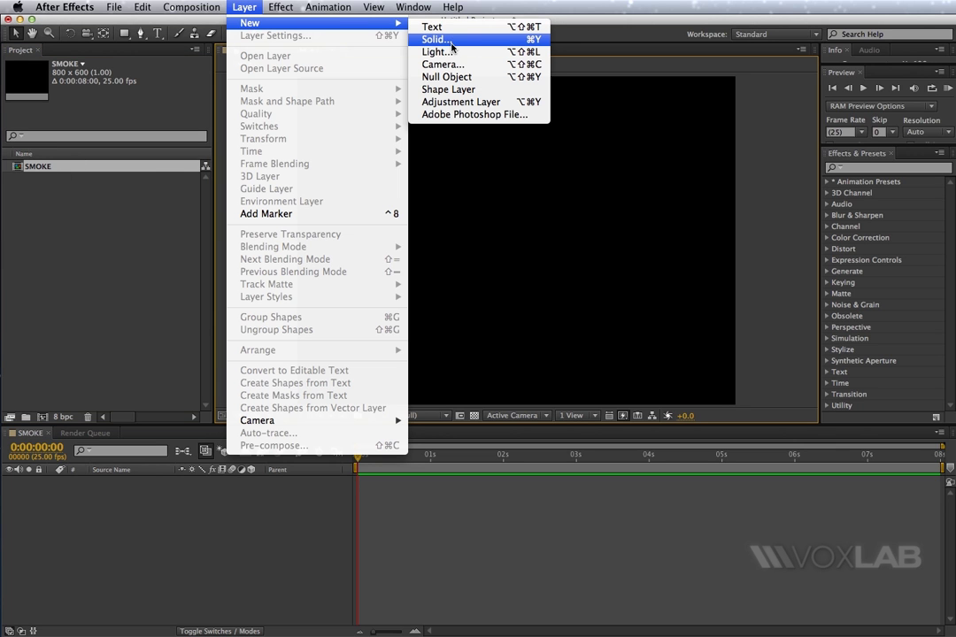
pyautogui.click(436, 40)
pyautogui.click(494, 366)
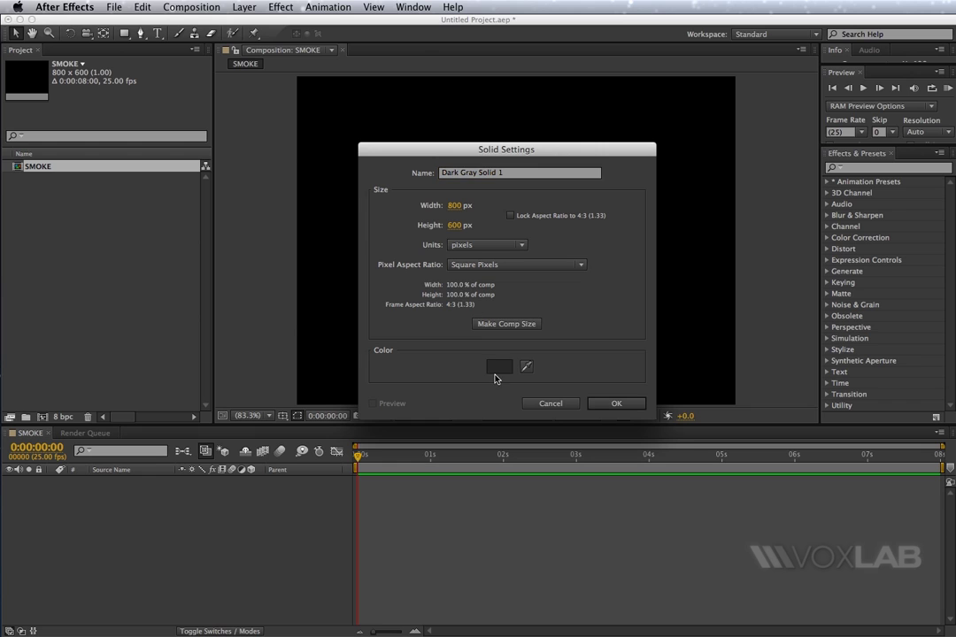
pyautogui.click(506, 222)
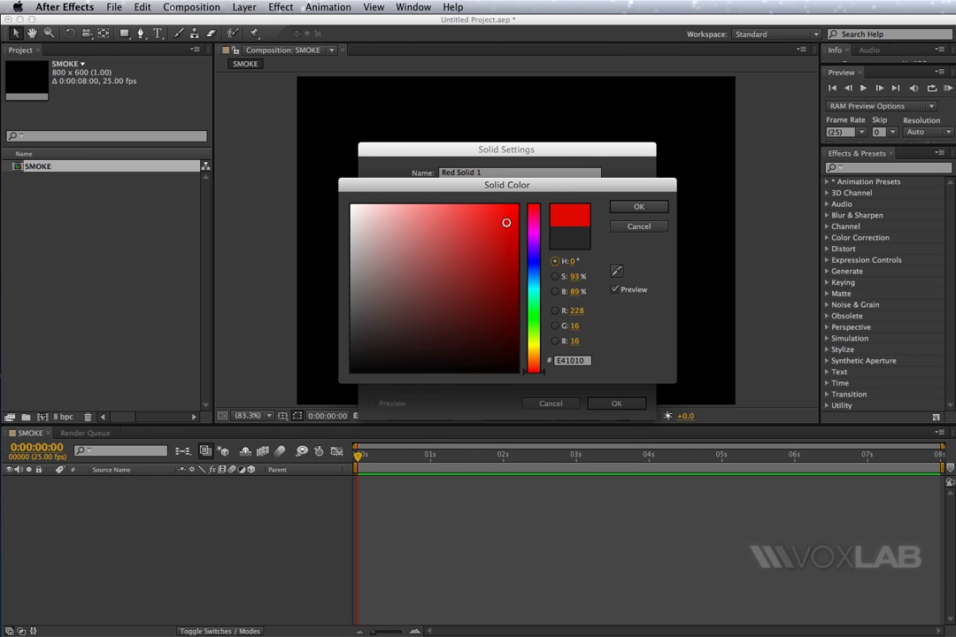
pyautogui.click(532, 311)
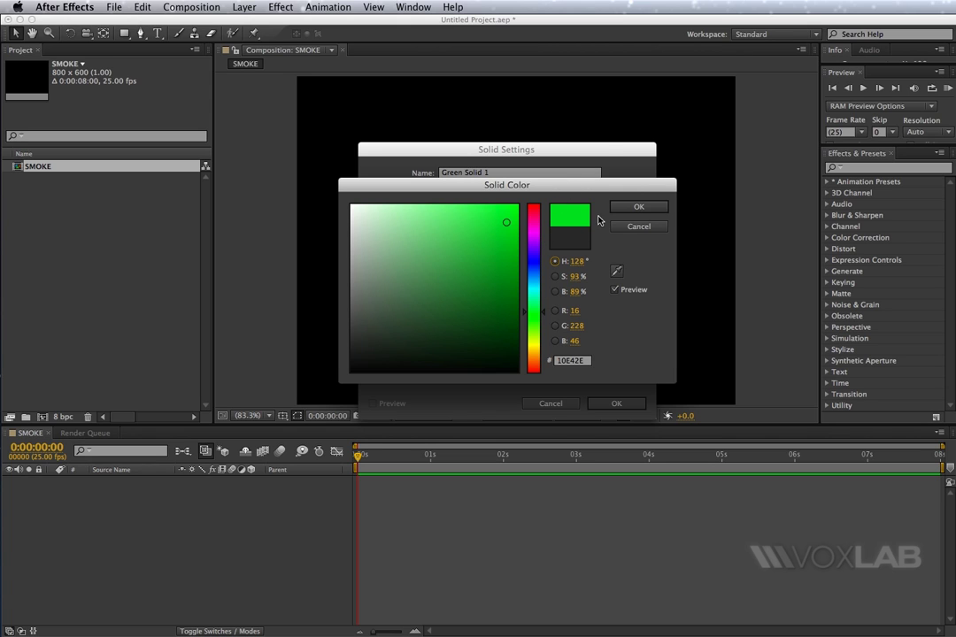
pyautogui.click(634, 208)
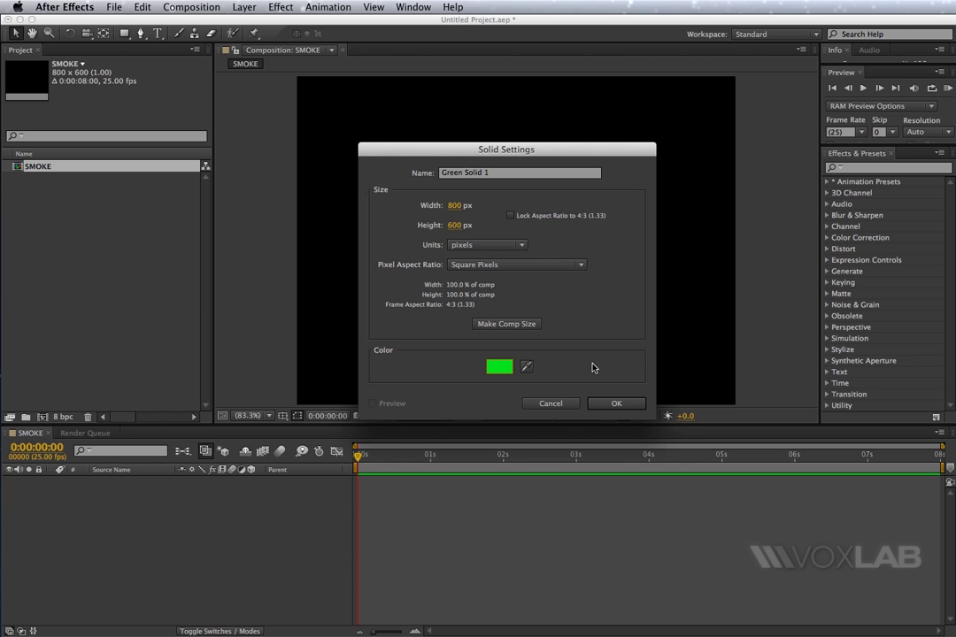
# Create the green solid and apply Particle Playground to it, found by searching 'playgr'.
pyautogui.click(614, 406)
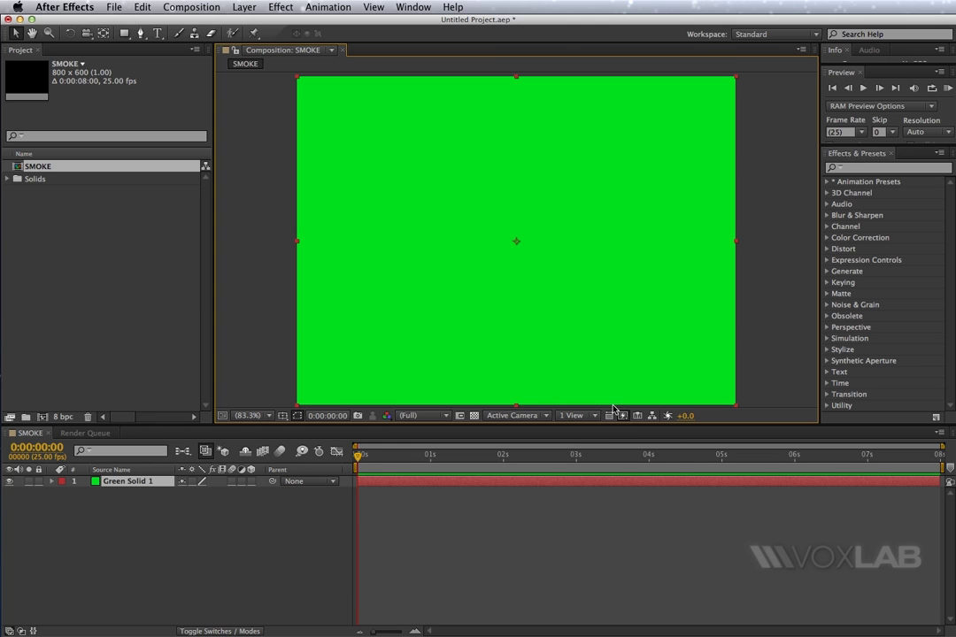
pyautogui.click(868, 168)
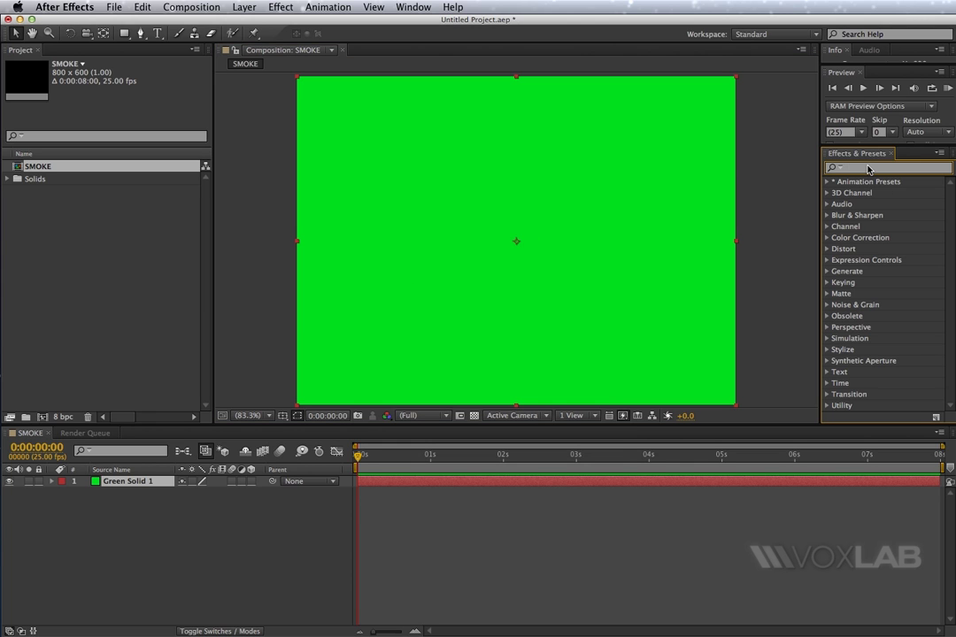
pyautogui.write('pla')
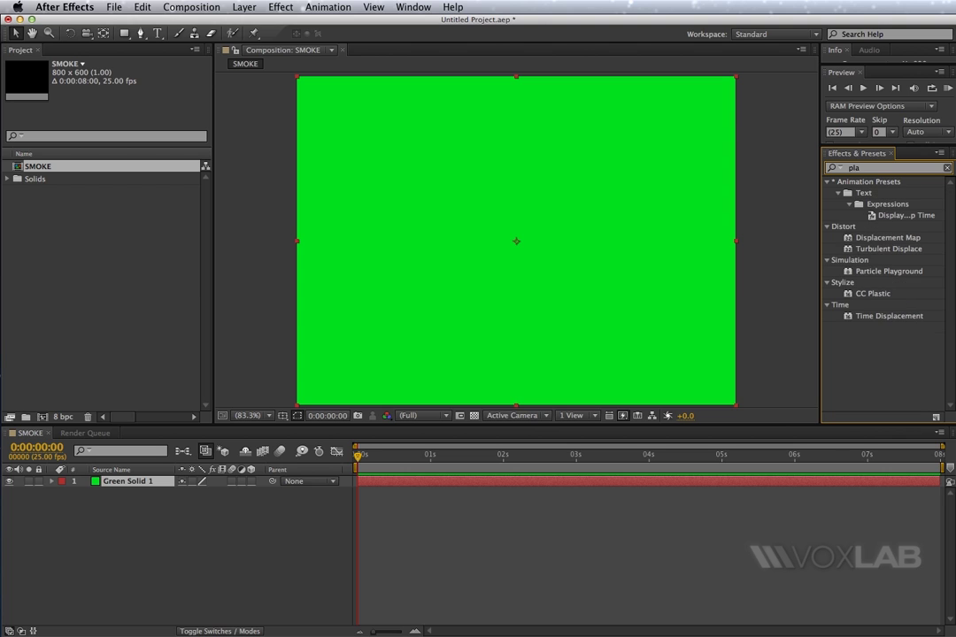
pyautogui.write('ygr')
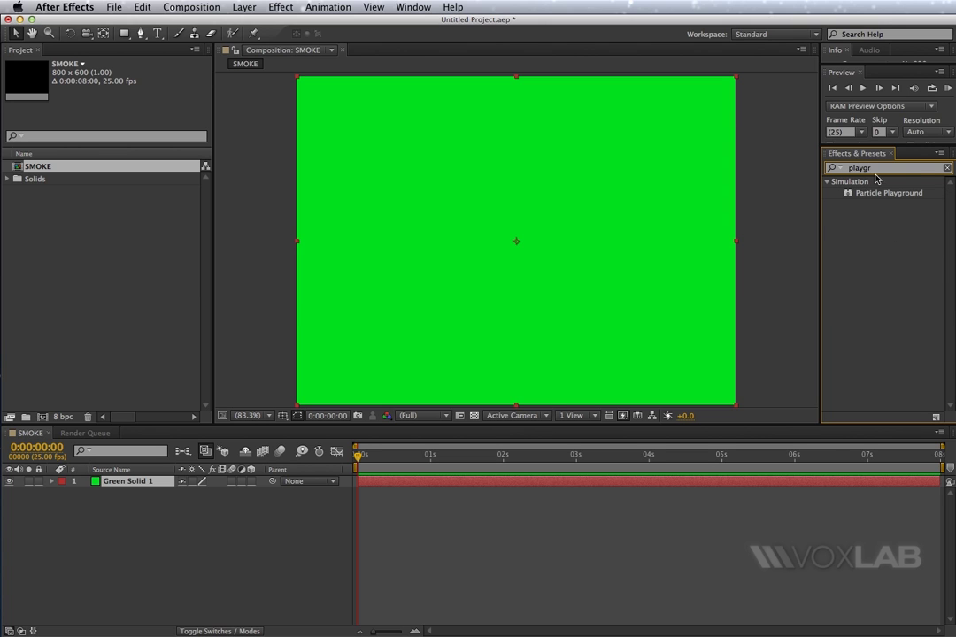
pyautogui.moveTo(887, 193); pyautogui.dragTo(611, 222)
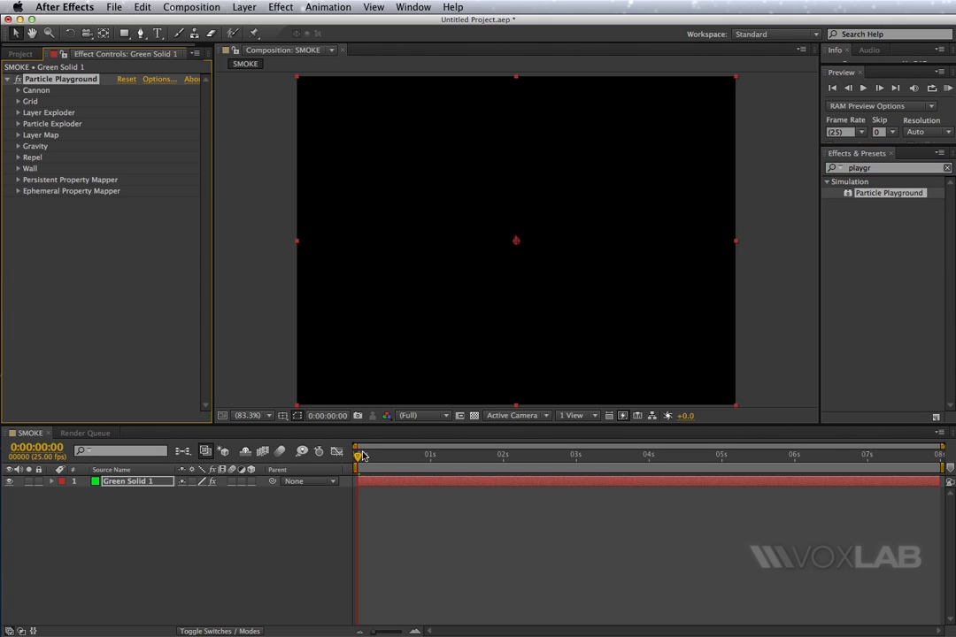
pyautogui.moveTo(362, 455); pyautogui.dragTo(489, 459)
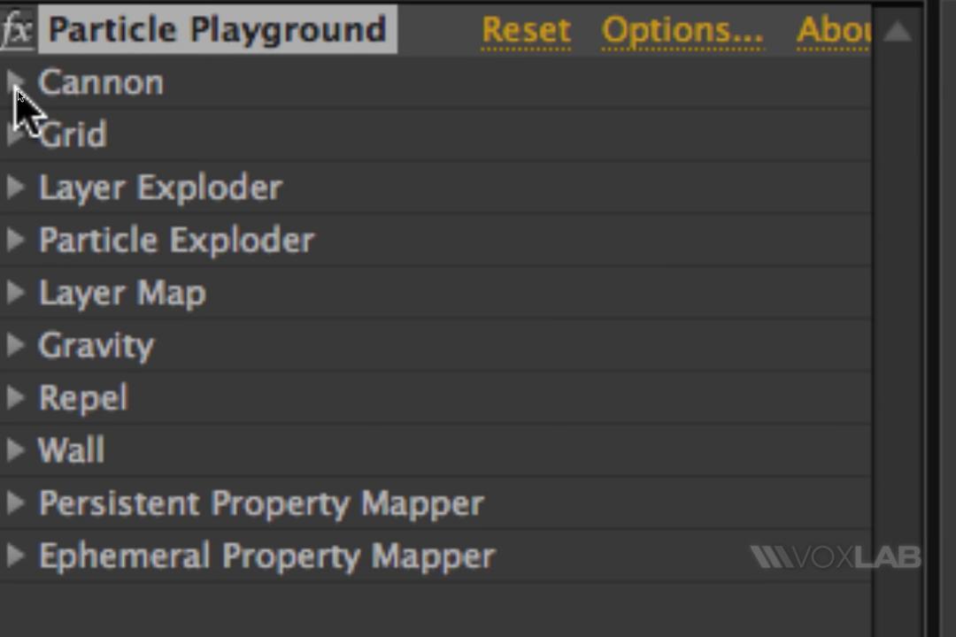
# Change the Particle Playground Cannon colour from red to grey 9C9C9C.
pyautogui.click(16, 85)
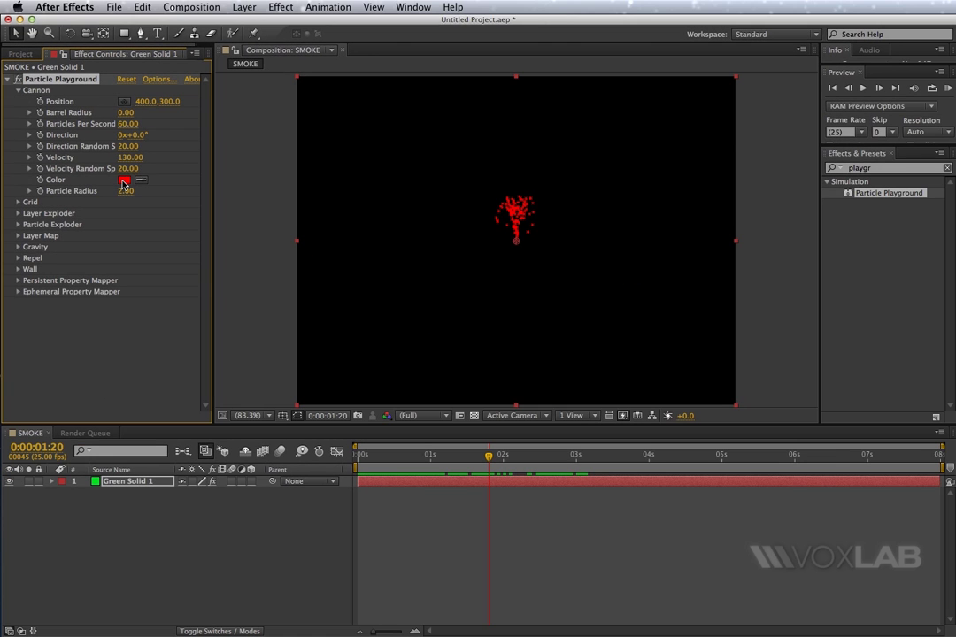
pyautogui.click(509, 507)
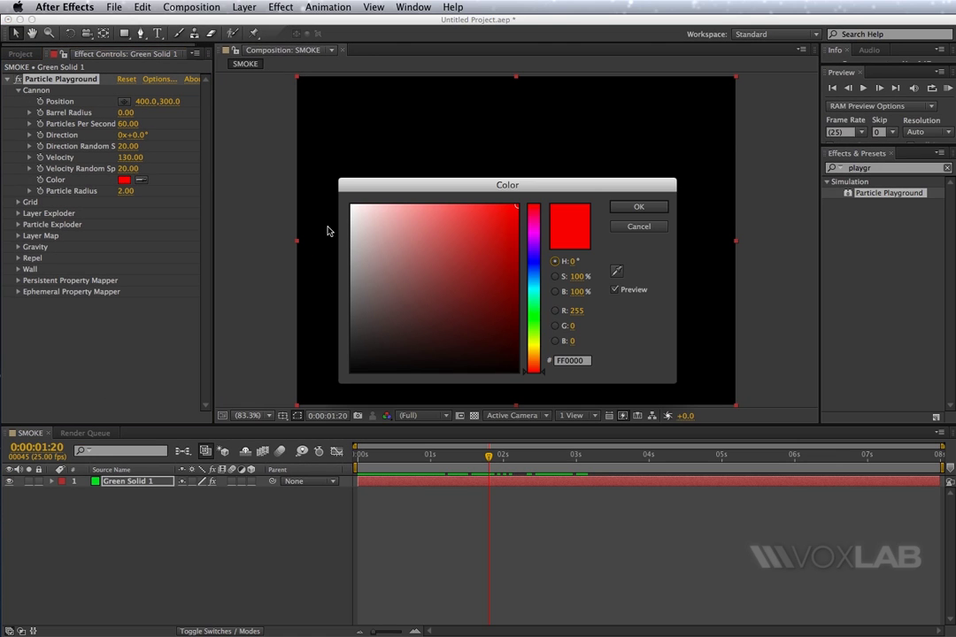
pyautogui.moveTo(352, 259); pyautogui.dragTo(324, 266)
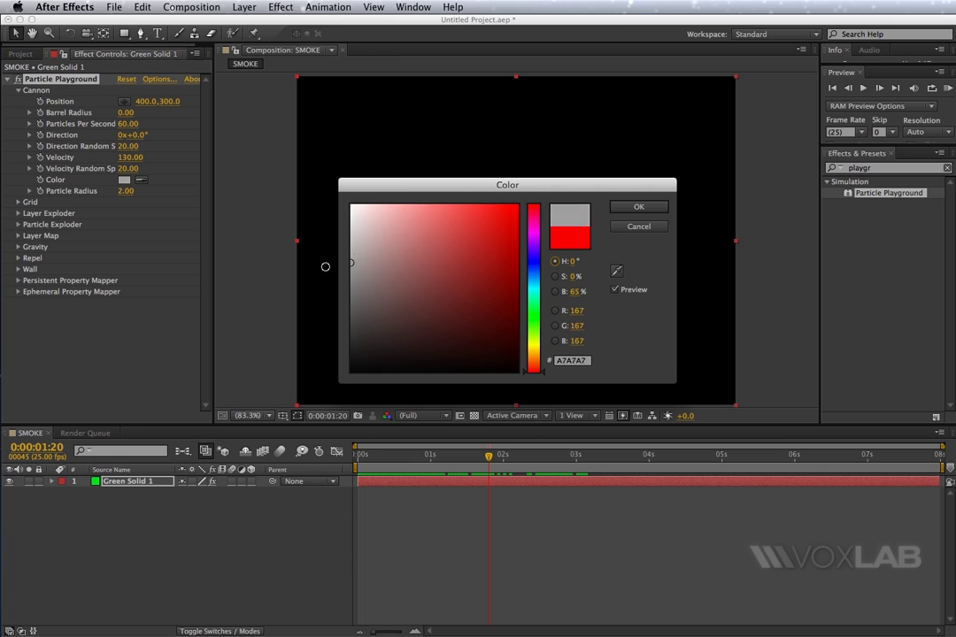
pyautogui.click(638, 207)
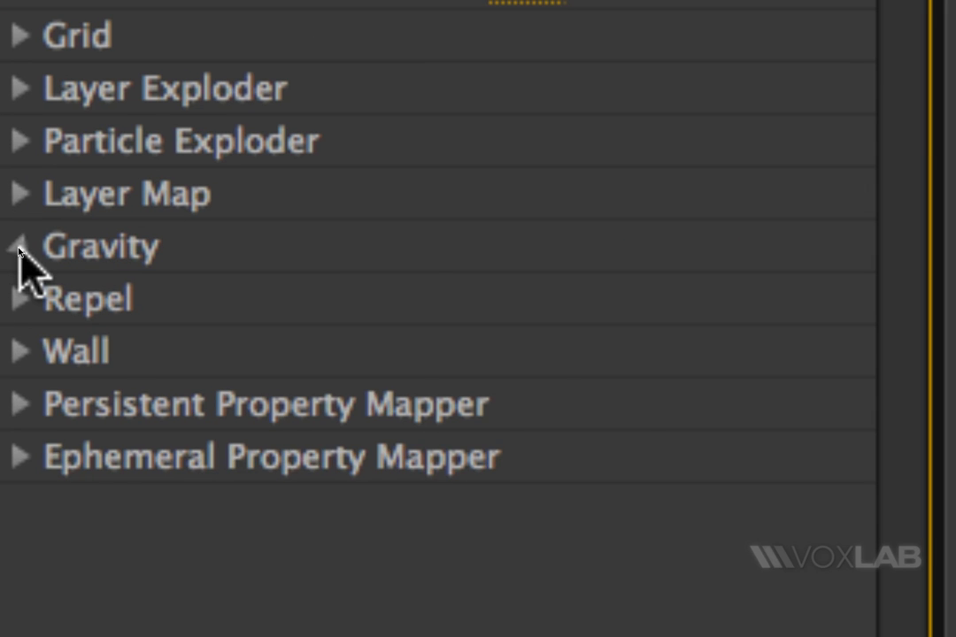
# Set Particle Playground's Gravity Force to 0 so particles rise straight up.
pyautogui.click(19, 253)
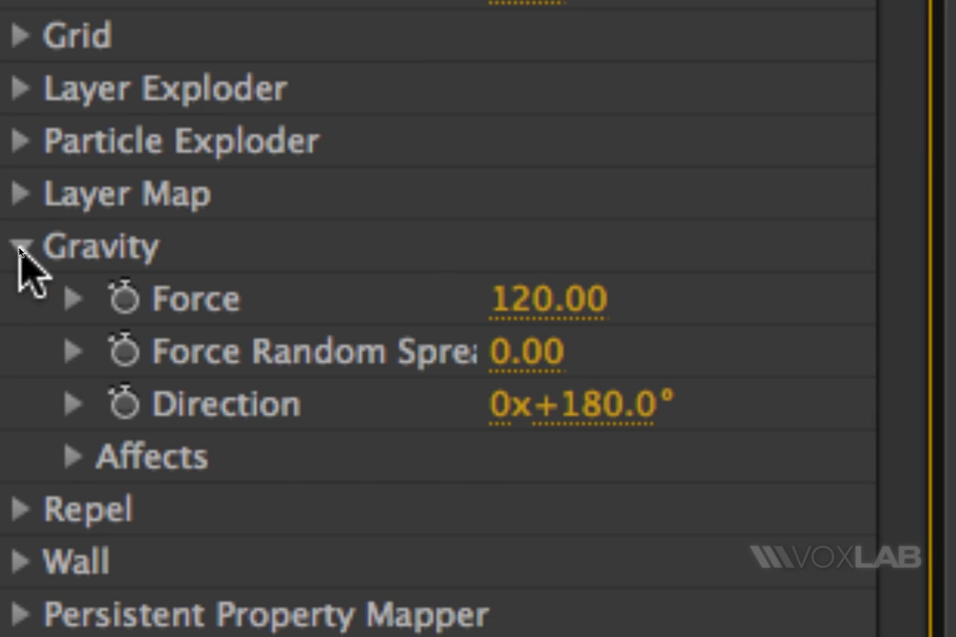
pyautogui.click(498, 301)
pyautogui.write('0')
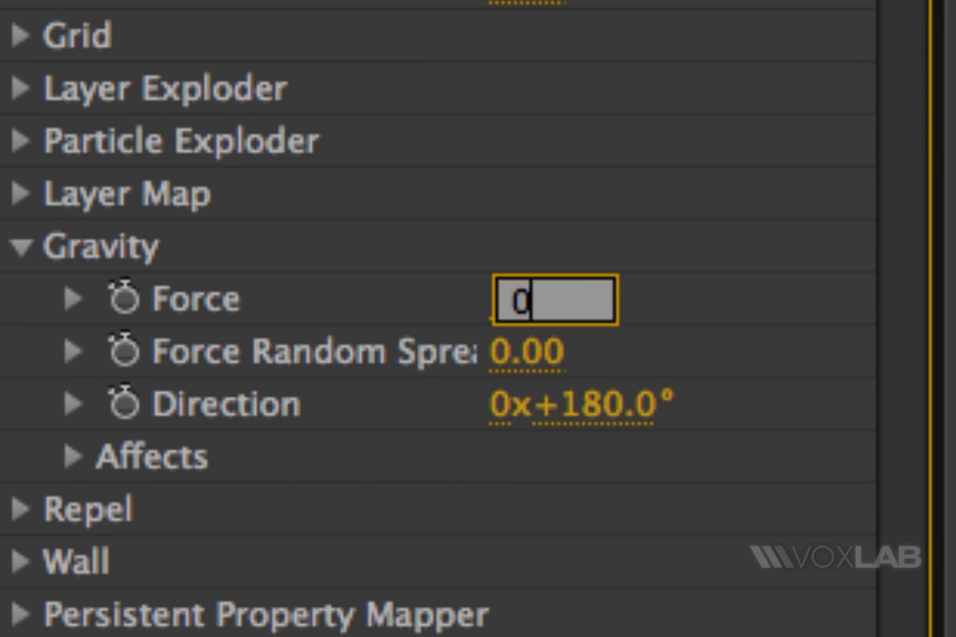
pyautogui.press('Return')
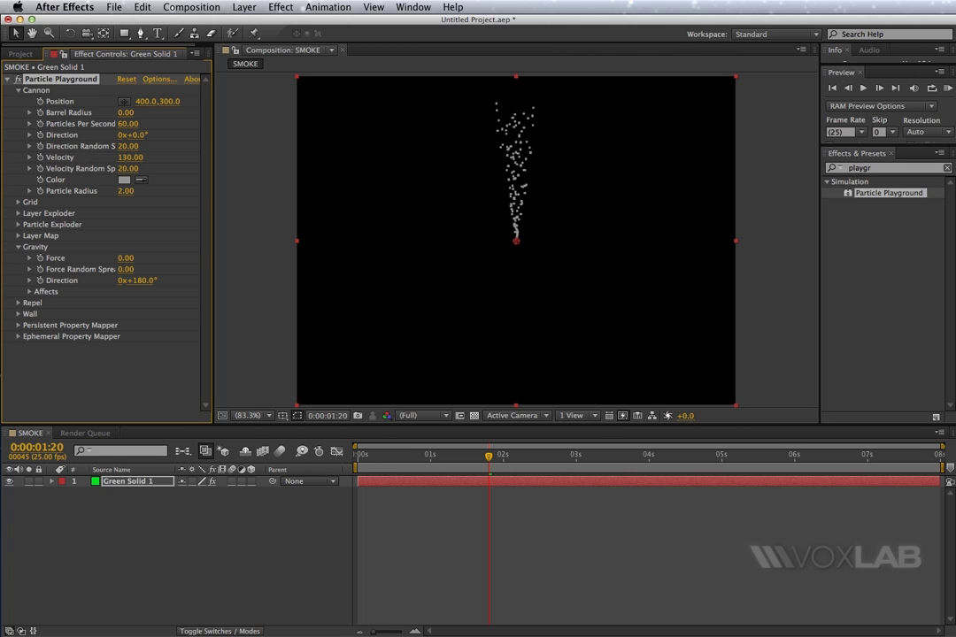
# Move the cannon to the bottom edge (398.8, 592.8) and preview the rising particles.
pyautogui.moveTo(516, 241); pyautogui.dragTo(516, 402)
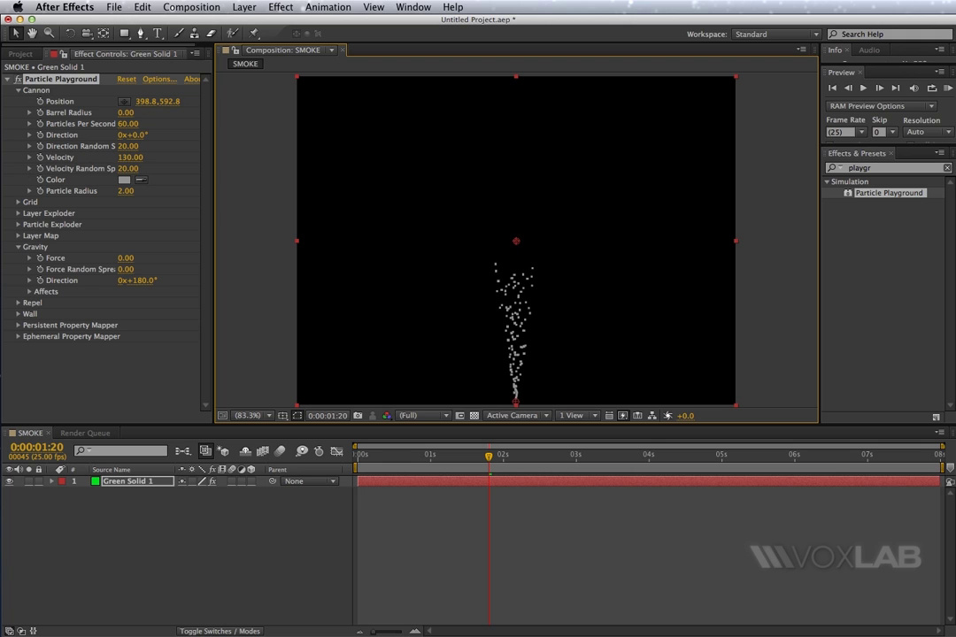
pyautogui.press('KP_0')
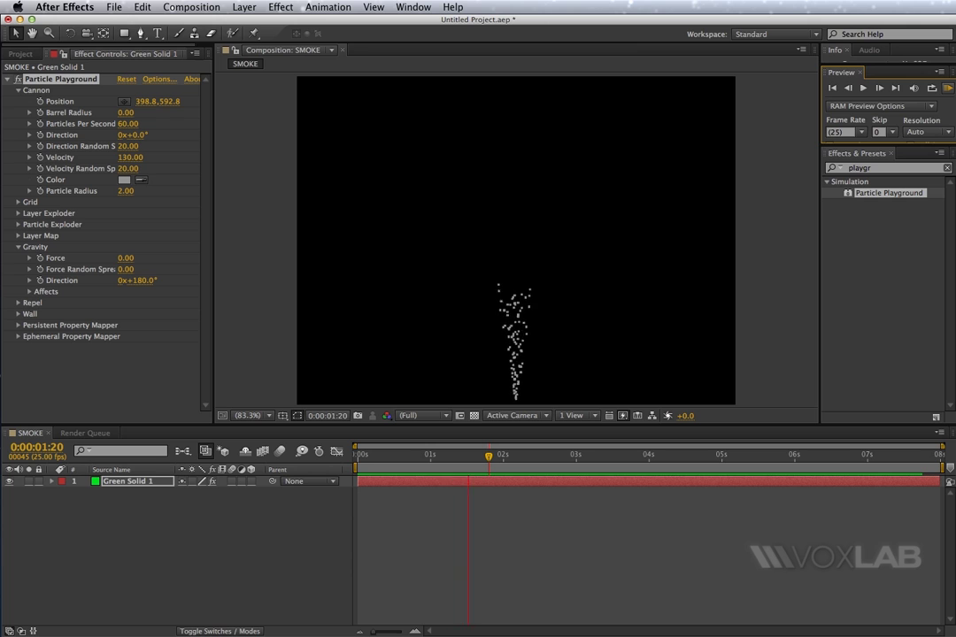
pyautogui.press('space')
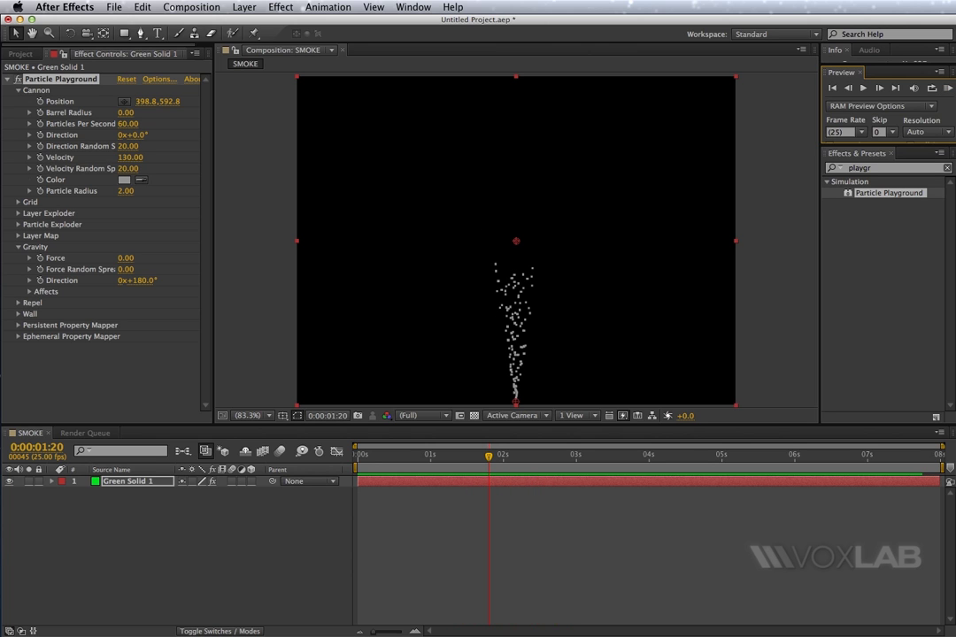
# Apply Fast Blur with Blurriness 11 to the particle layer, found by searching 'fast'.
pyautogui.click(867, 167)
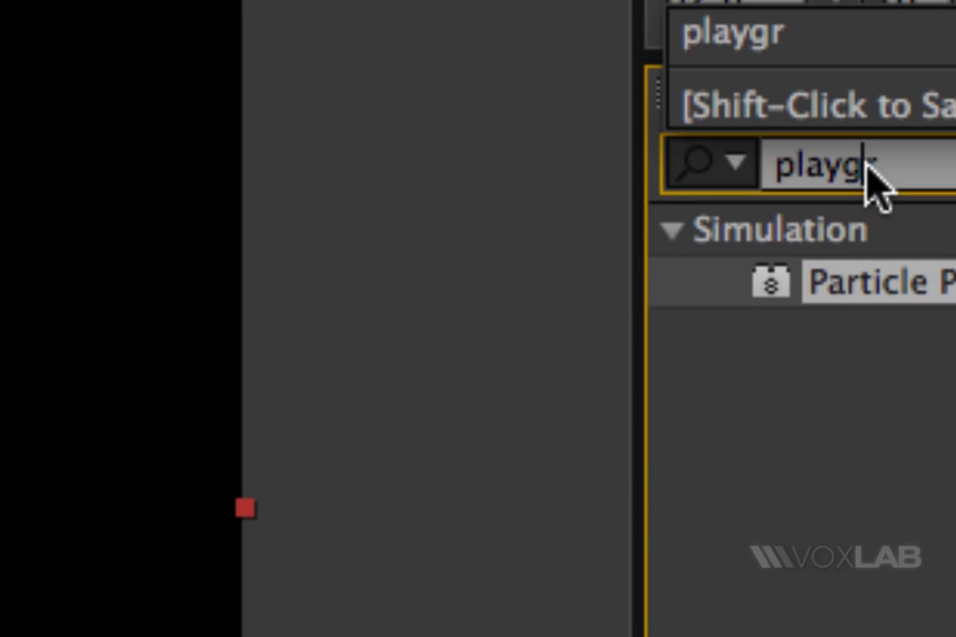
pyautogui.doubleClick(869, 168)
pyautogui.write('fast')
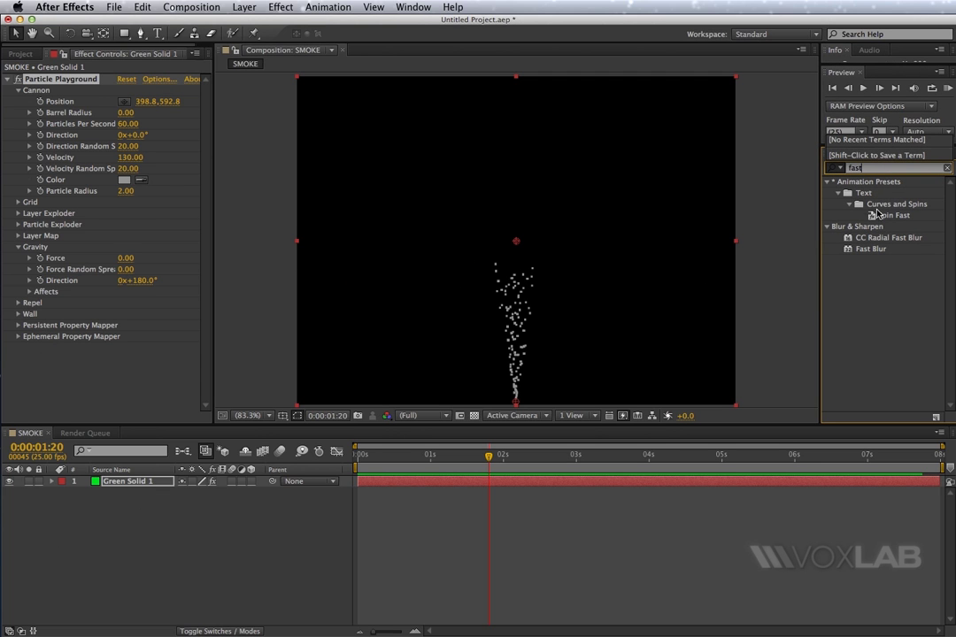
pyautogui.moveTo(864, 253); pyautogui.dragTo(131, 360)
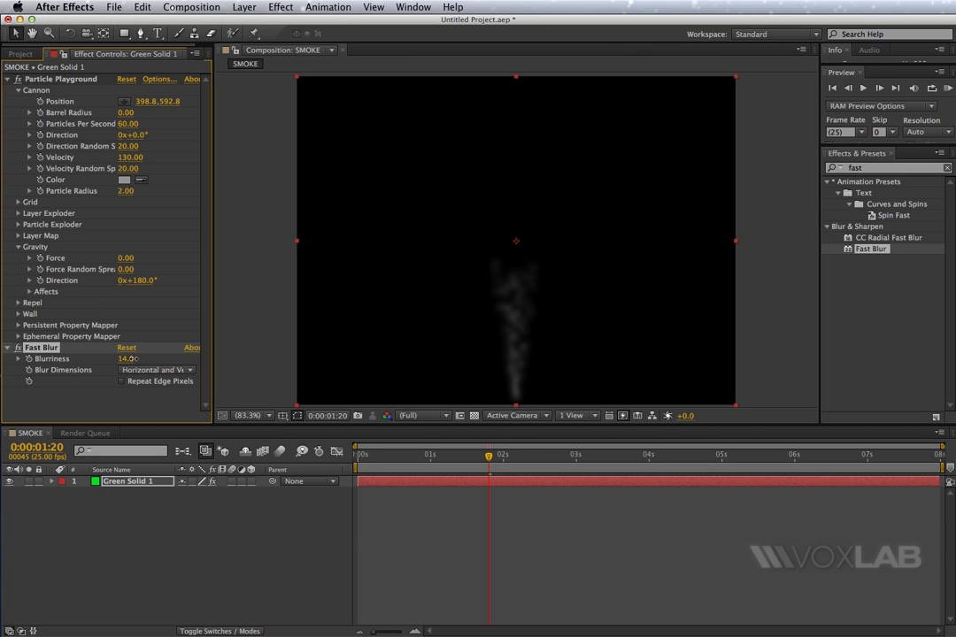
pyautogui.moveTo(490, 456); pyautogui.dragTo(653, 474)
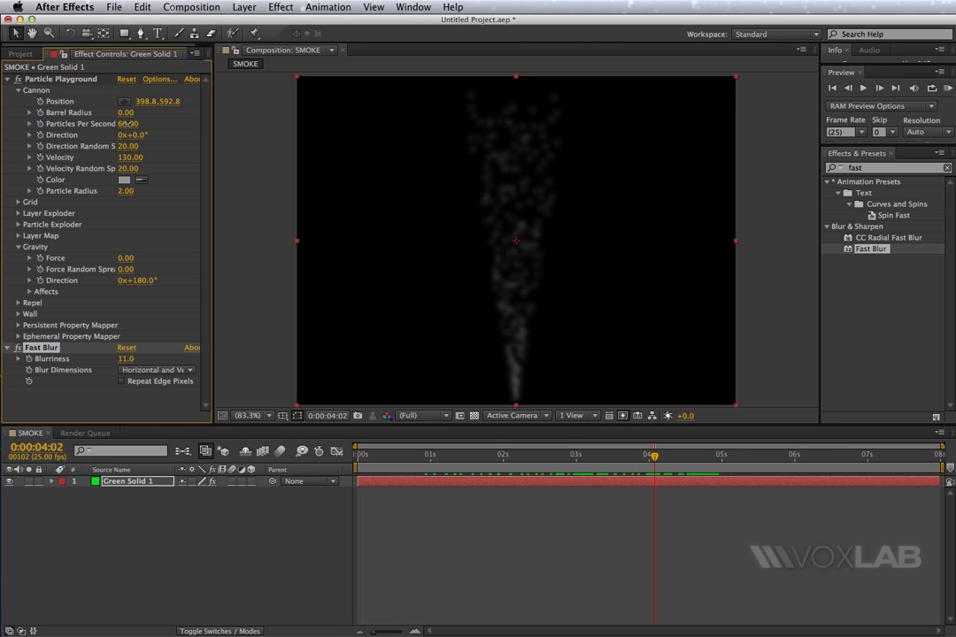
# Raise Particles Per Second to 152 and Barrel Radius to 15, then move the playhead back.
pyautogui.moveTo(128, 124); pyautogui.dragTo(186, 124)
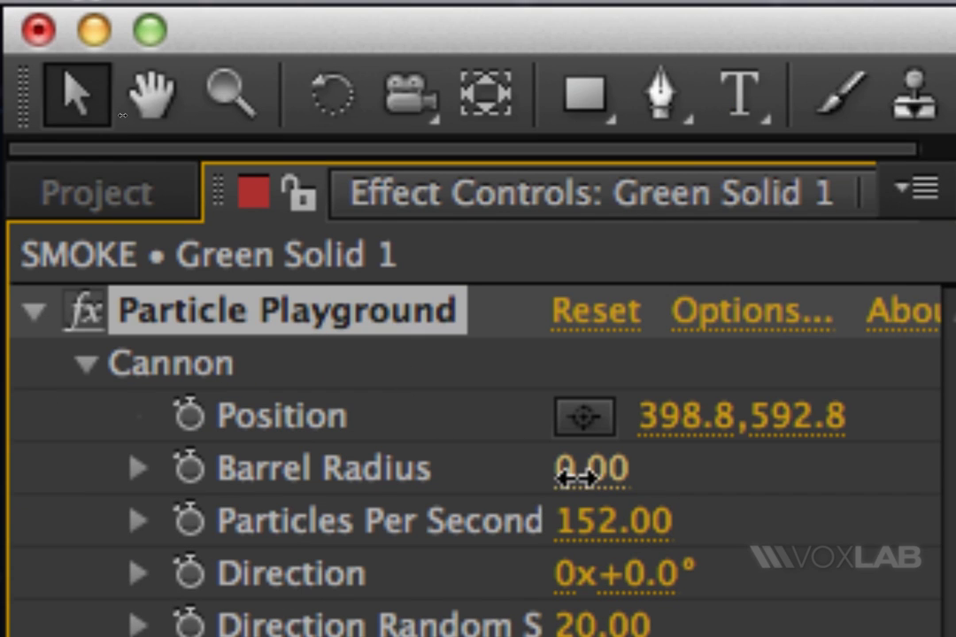
pyautogui.moveTo(572, 474); pyautogui.dragTo(589, 473)
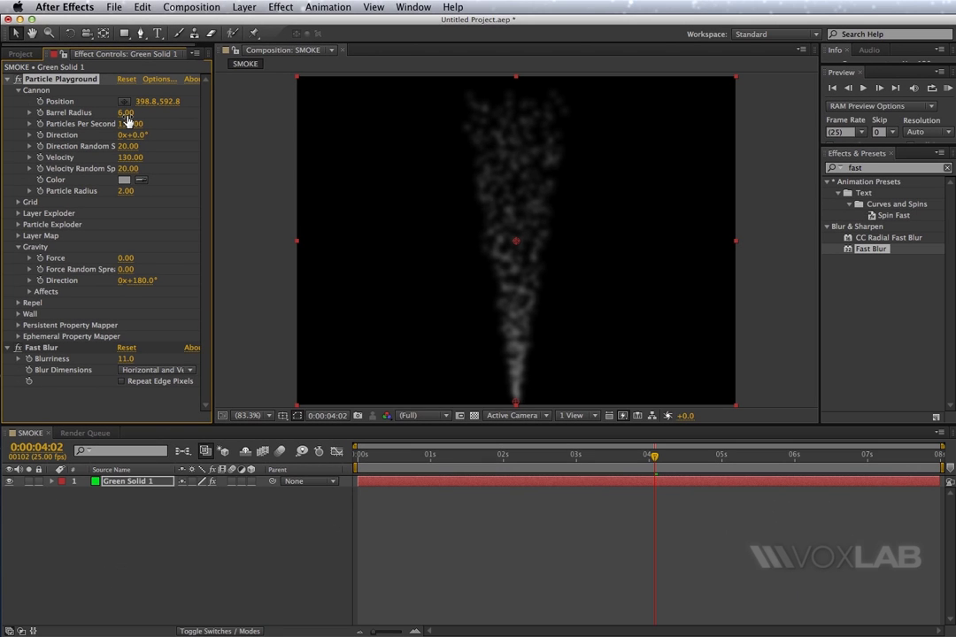
pyautogui.moveTo(157, 146); pyautogui.dragTo(168, 146)
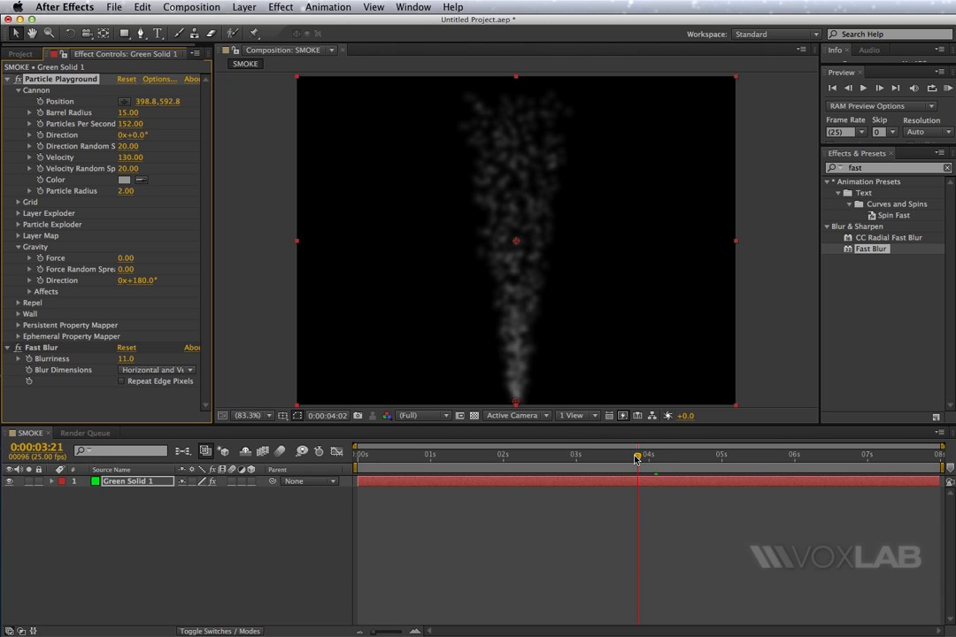
pyautogui.moveTo(531, 457); pyautogui.dragTo(627, 469)
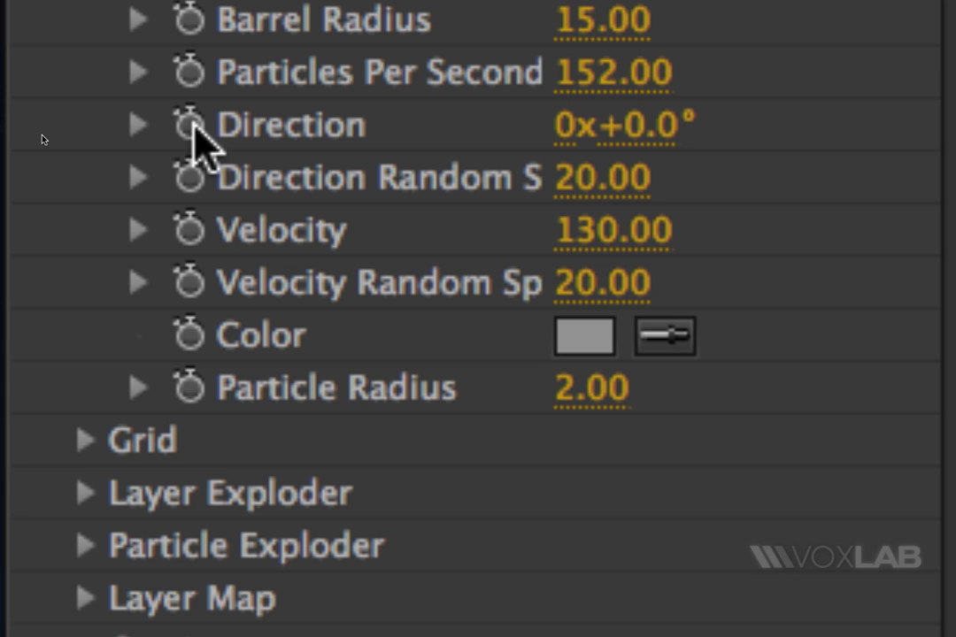
# Drive the Cannon Direction with a wiggle(1,15) expression and preview the swaying smoke.
pyautogui.click(191, 124)
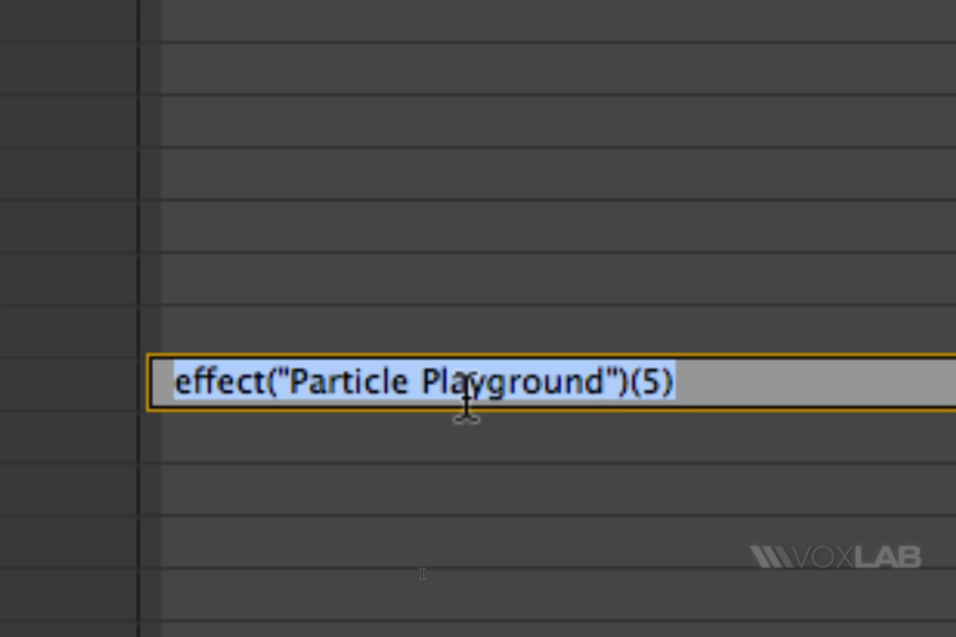
pyautogui.write('wiggl')
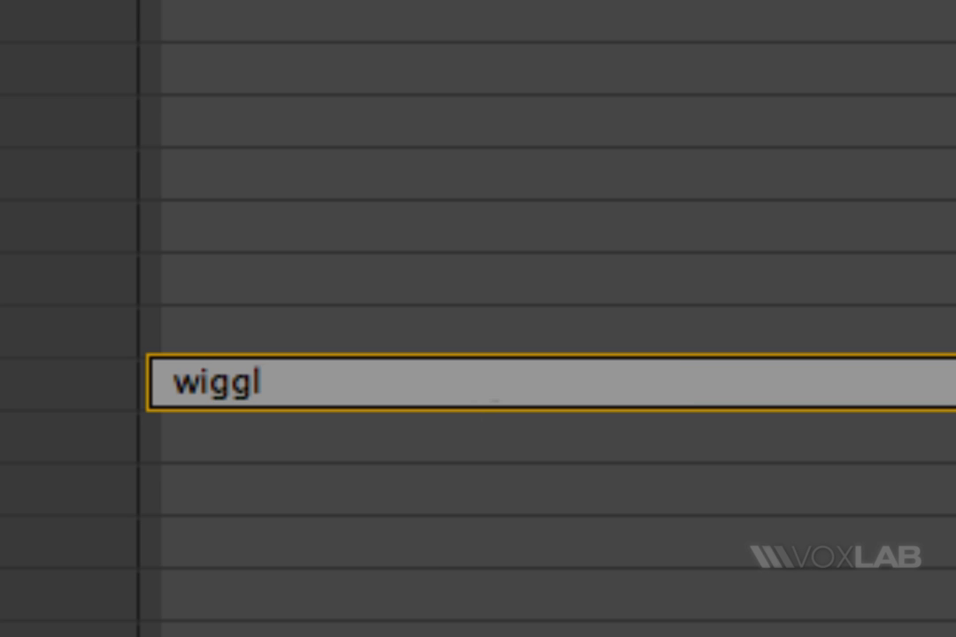
pyautogui.write('e(')
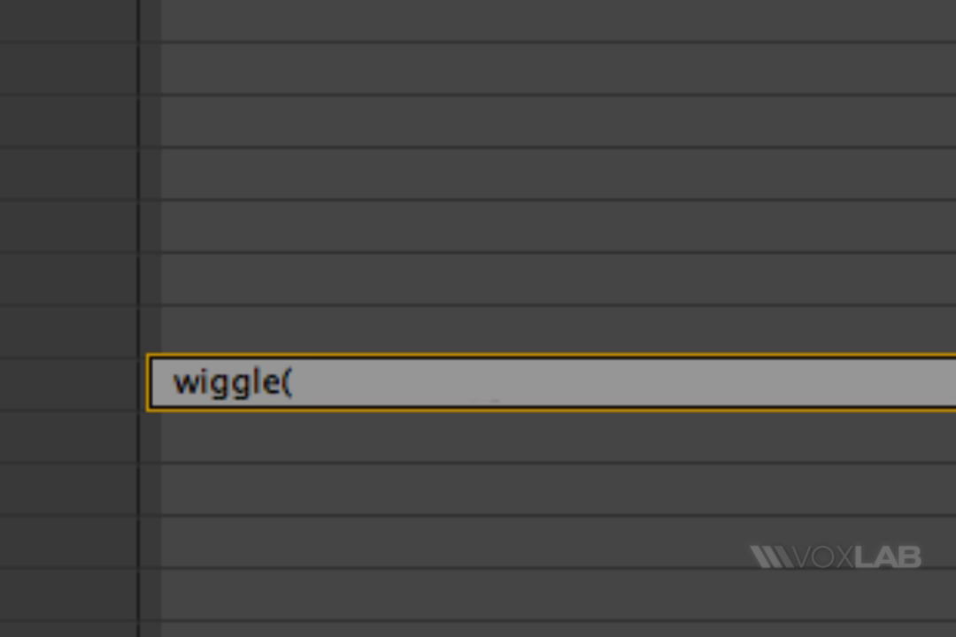
pyautogui.write('1,')
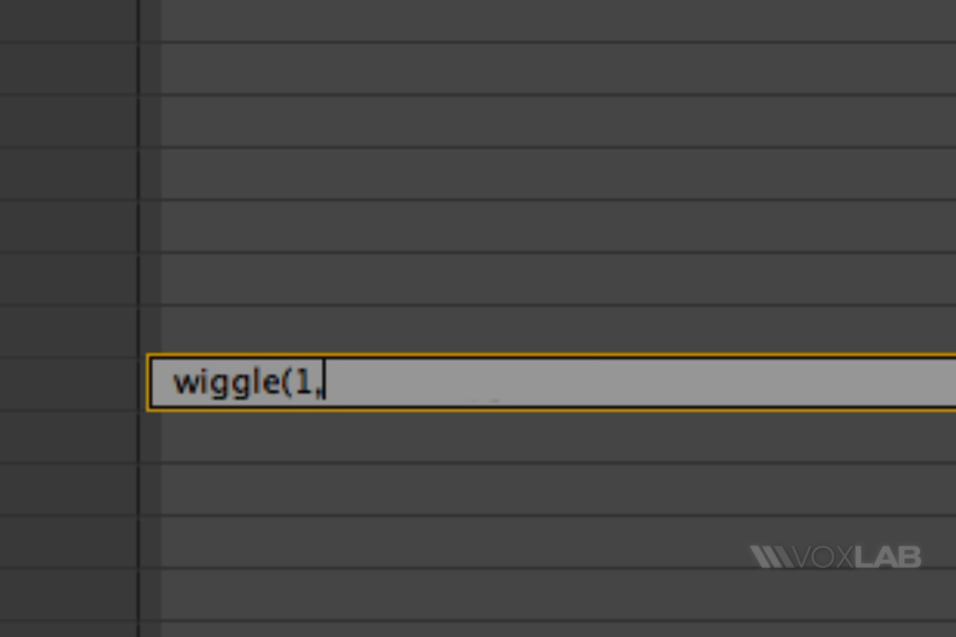
pyautogui.write('15)')
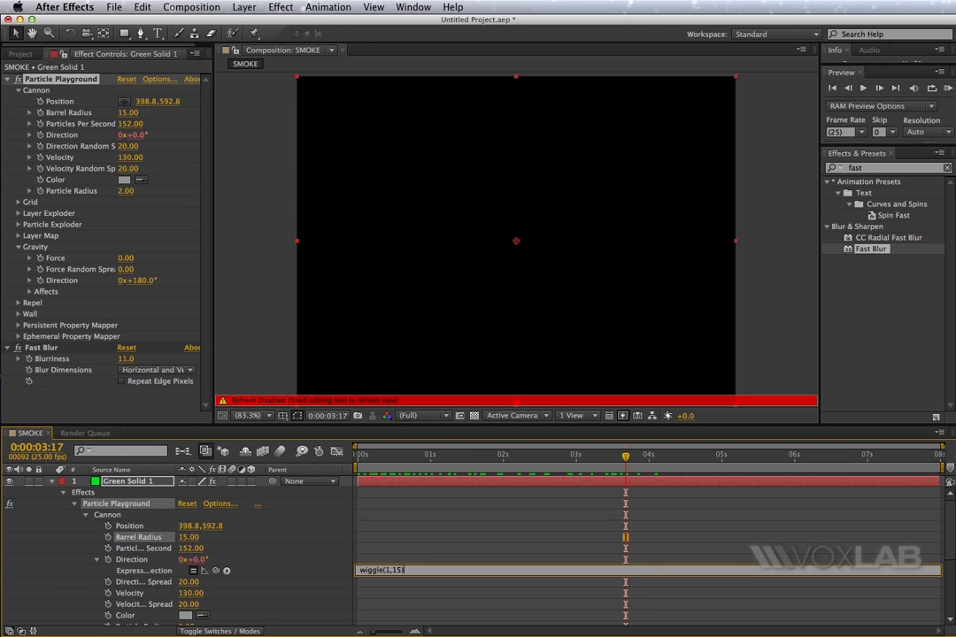
pyautogui.press('Return')
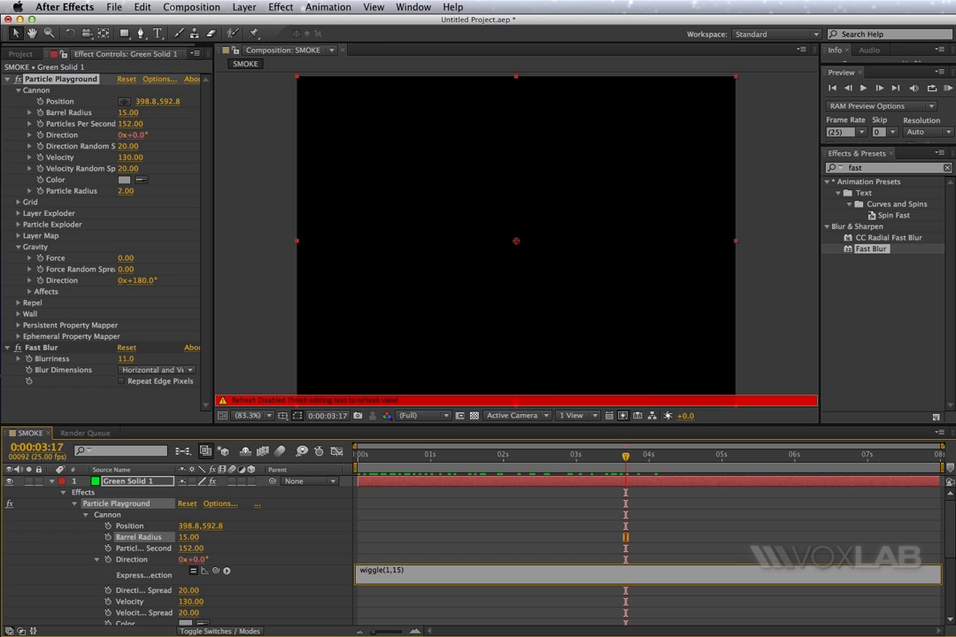
pyautogui.press('KP_Enter')
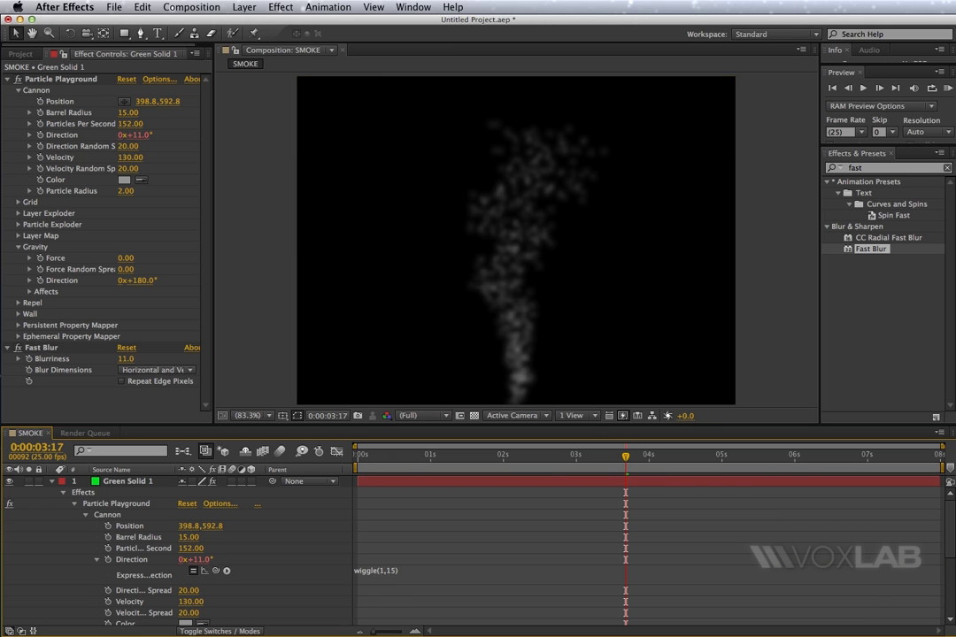
pyautogui.press('KP_0')
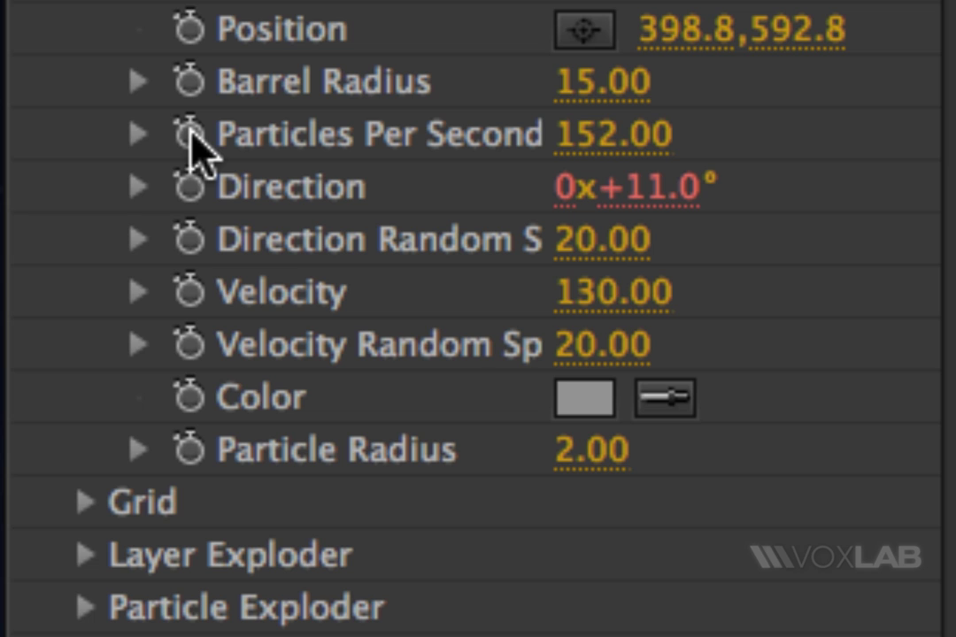
# Add a wiggle(1,200) expression to Particles Per Second so smoke density fluctuates.
pyautogui.click(189, 131)
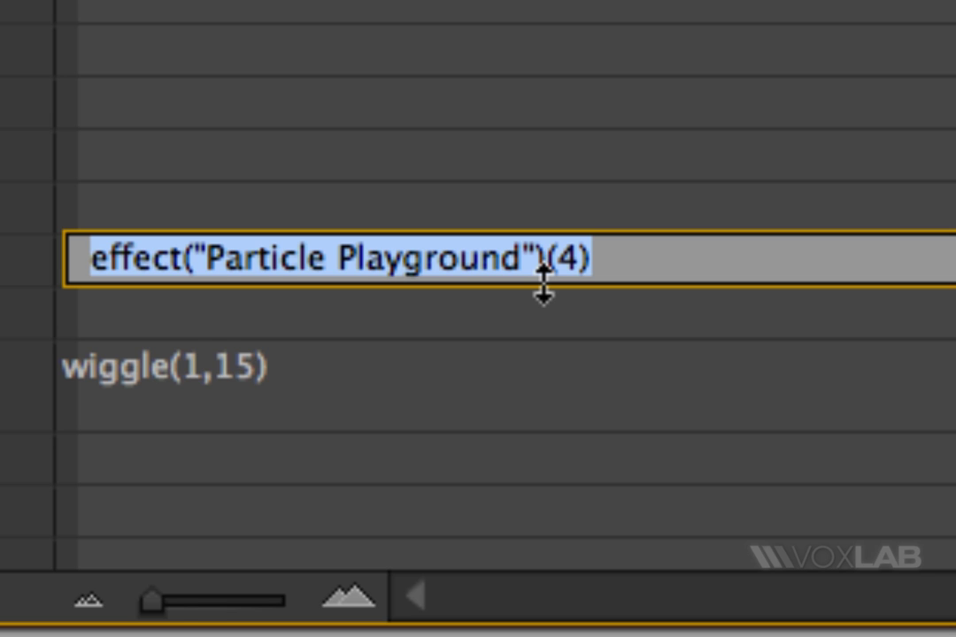
pyautogui.write('wig')
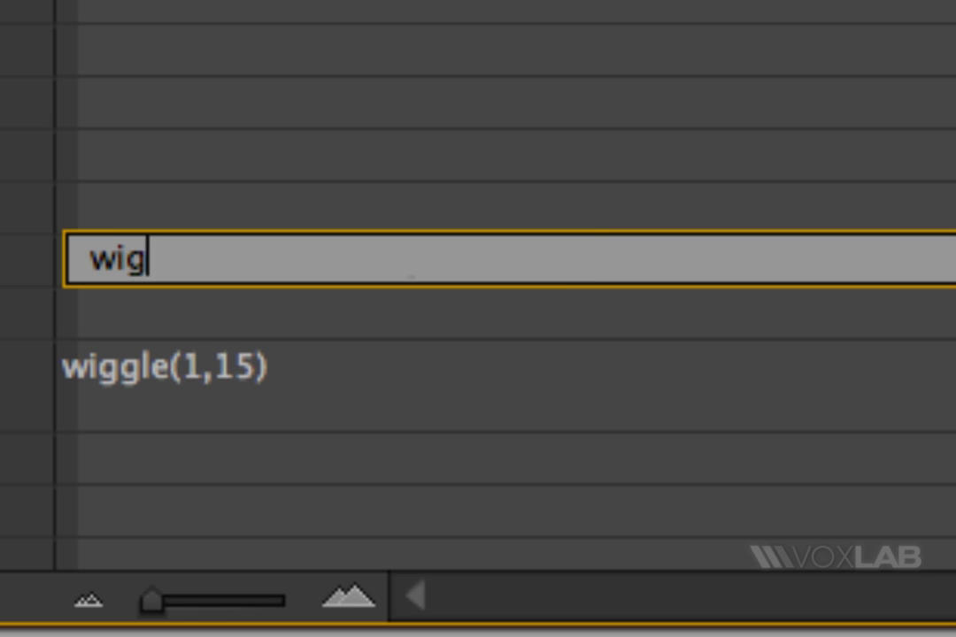
pyautogui.write('gle(')
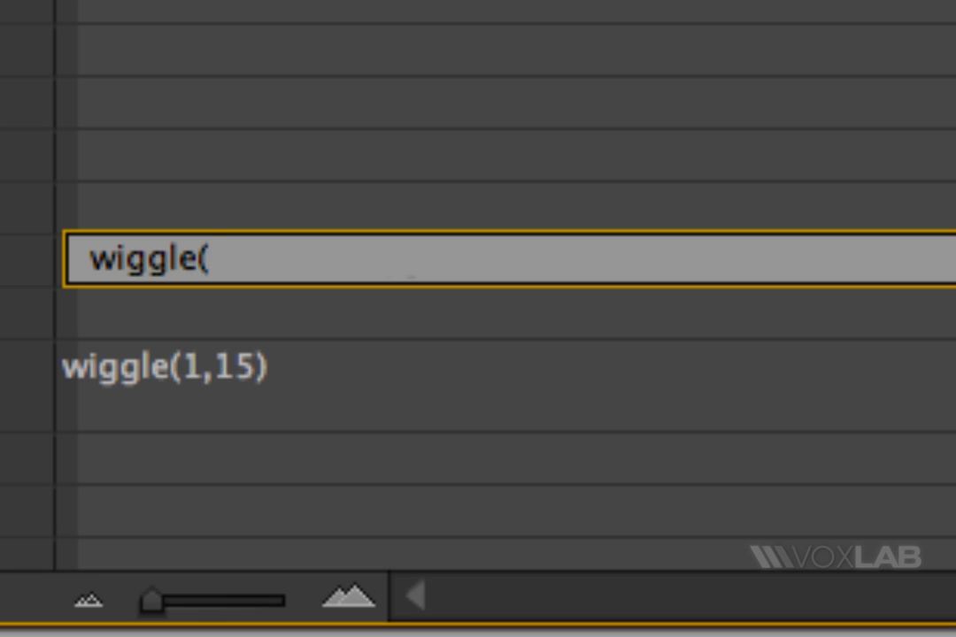
pyautogui.write('1,200)')
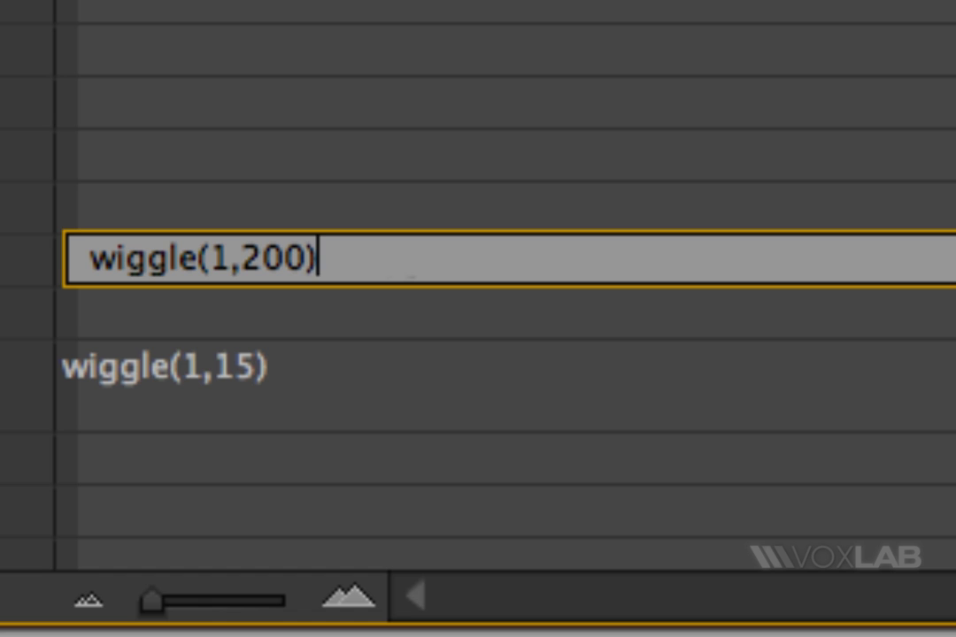
pyautogui.click(540, 158)
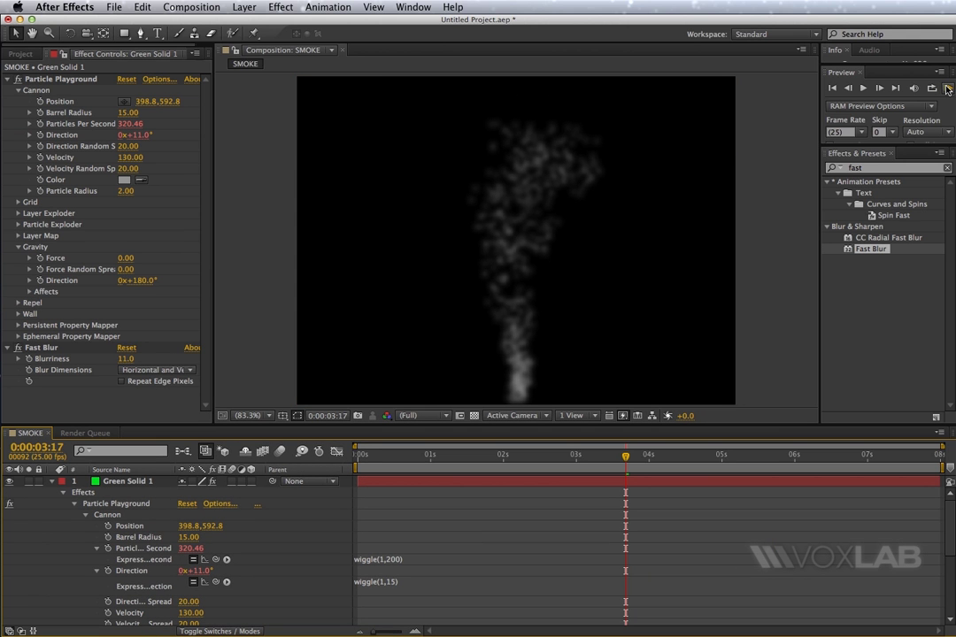
# Preview the randomized smoke, then set Fast Blur Blurriness to 18 and preview the softer result.
pyautogui.click(948, 89)
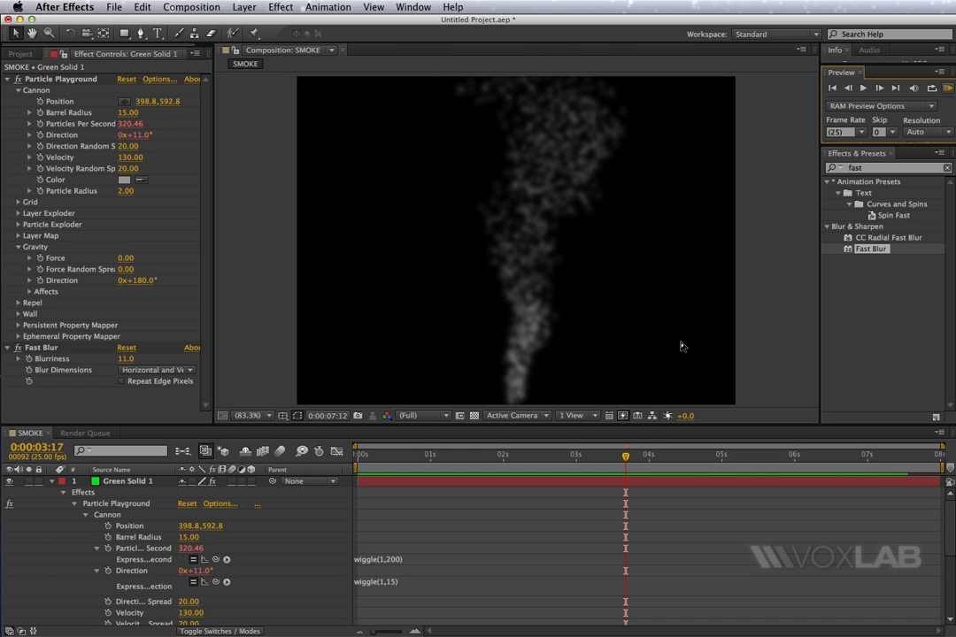
pyautogui.click(130, 363)
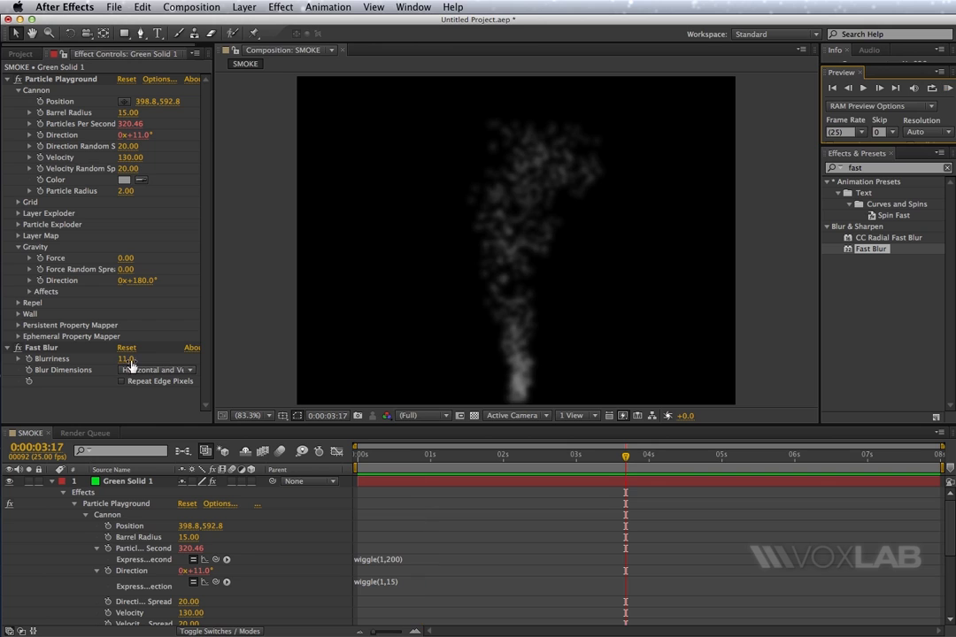
pyautogui.moveTo(130, 363); pyautogui.dragTo(128, 360)
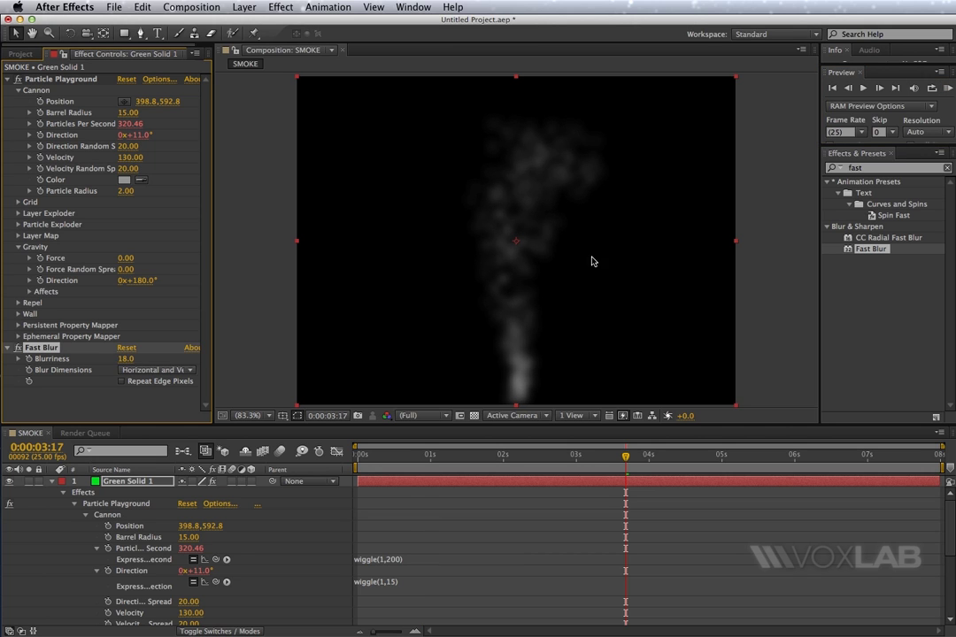
pyautogui.click(948, 88)
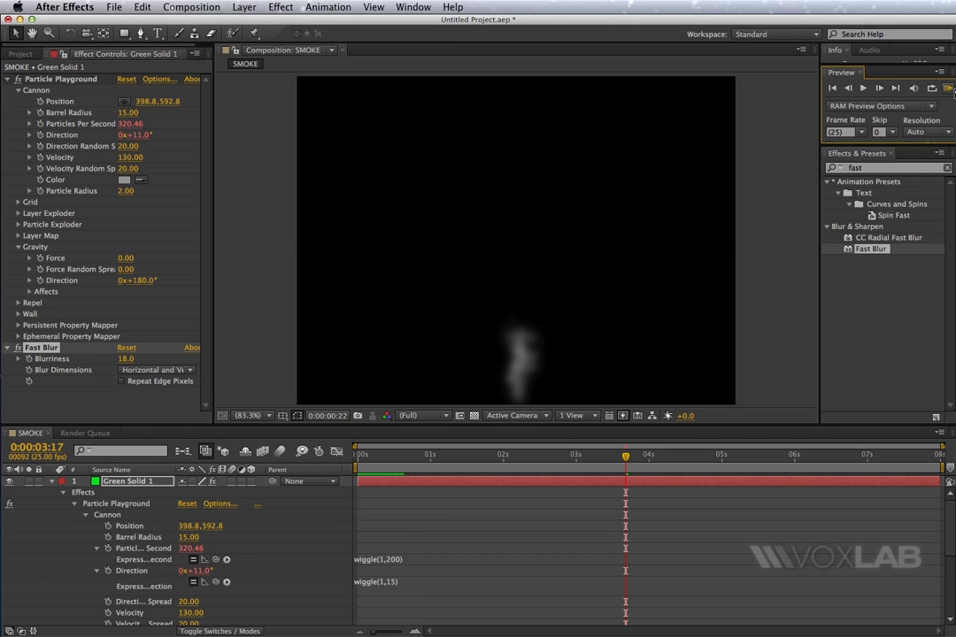